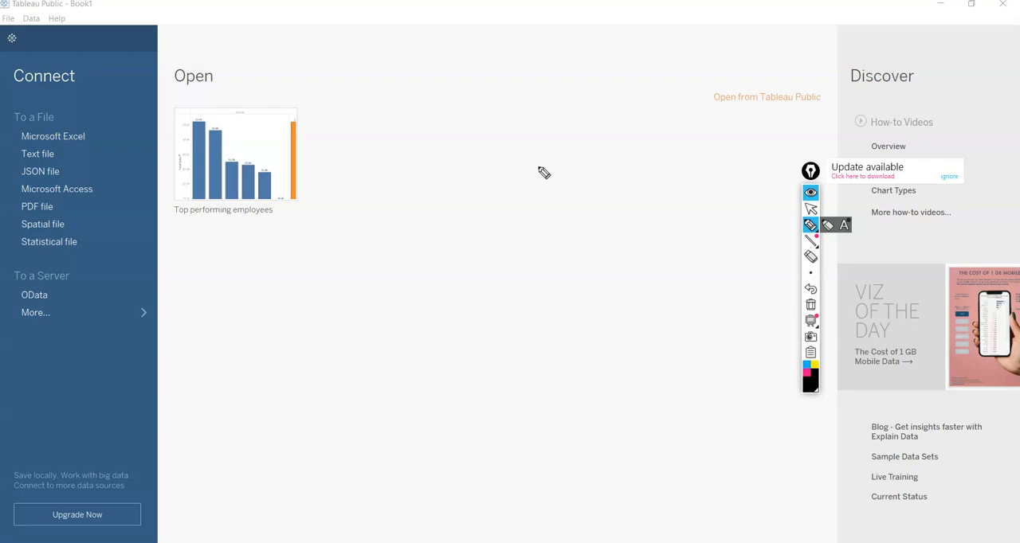
Step: Handwrite the screen notes "Time Series", "Tableau" and "Visualization" with the pen, adding an underline and a bracket
click(332, 211)
drag(395, 265, 405, 266)
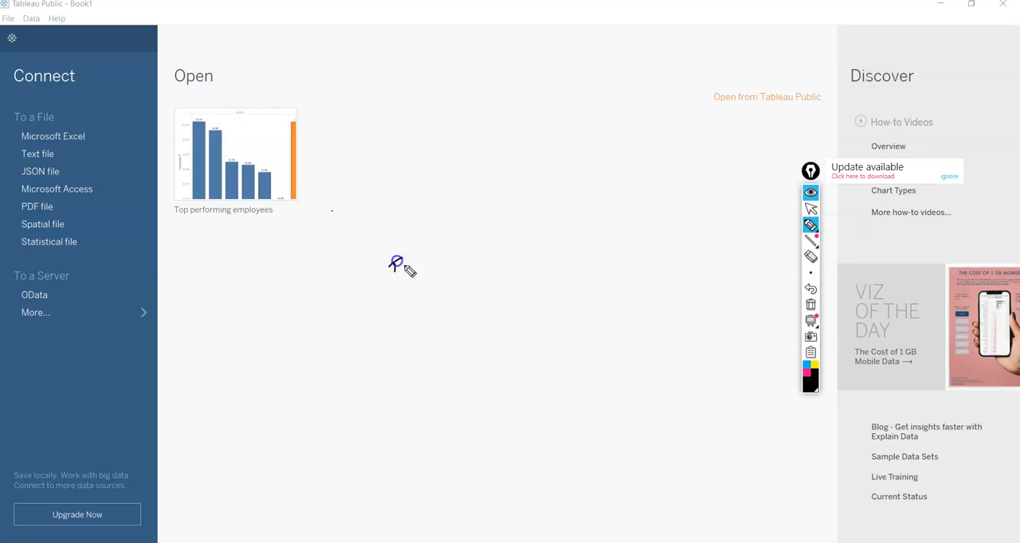
drag(471, 242, 506, 261)
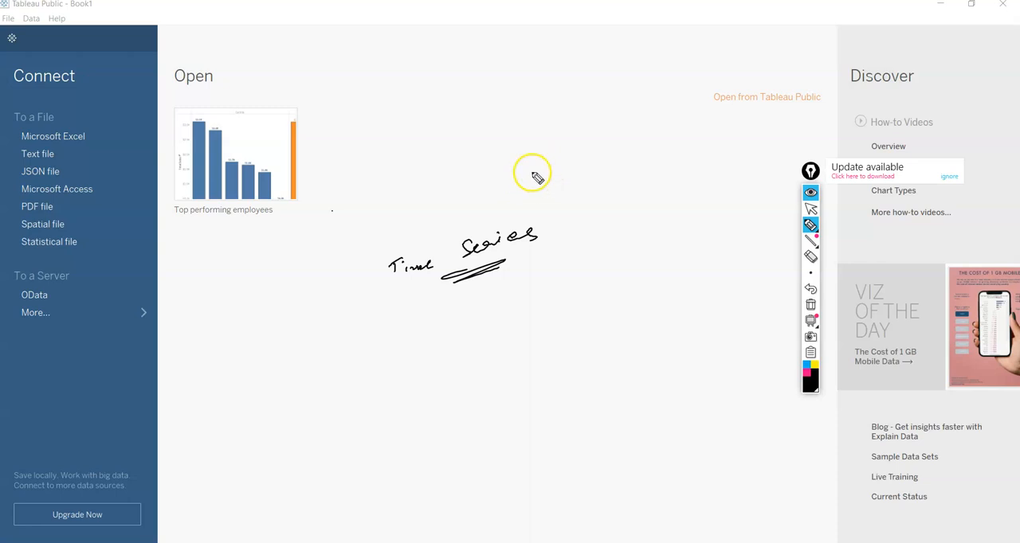
mouse_move(547, 197)
mouse_down()
mouse_move(559, 255)
mouse_move(538, 252)
mouse_up()
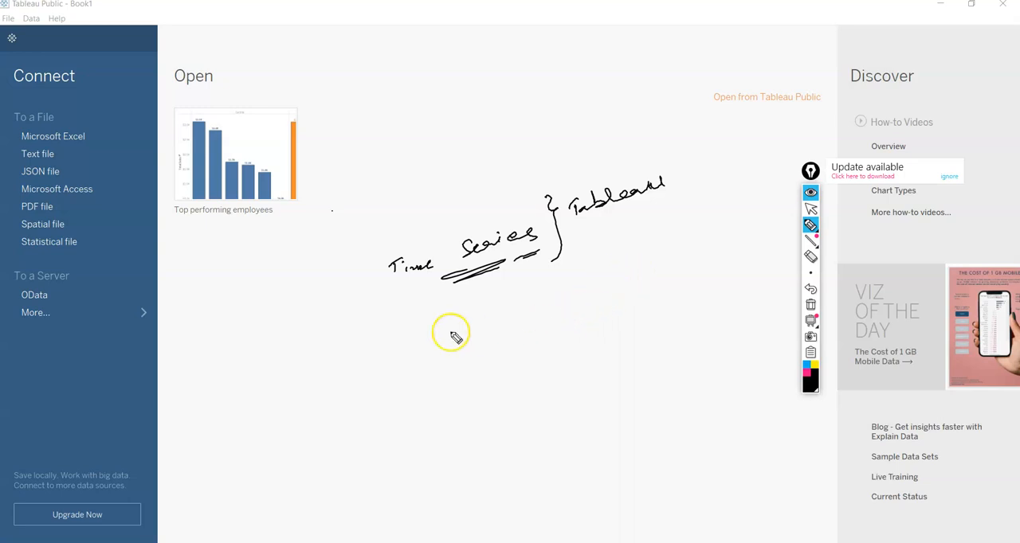
drag(446, 328, 451, 337)
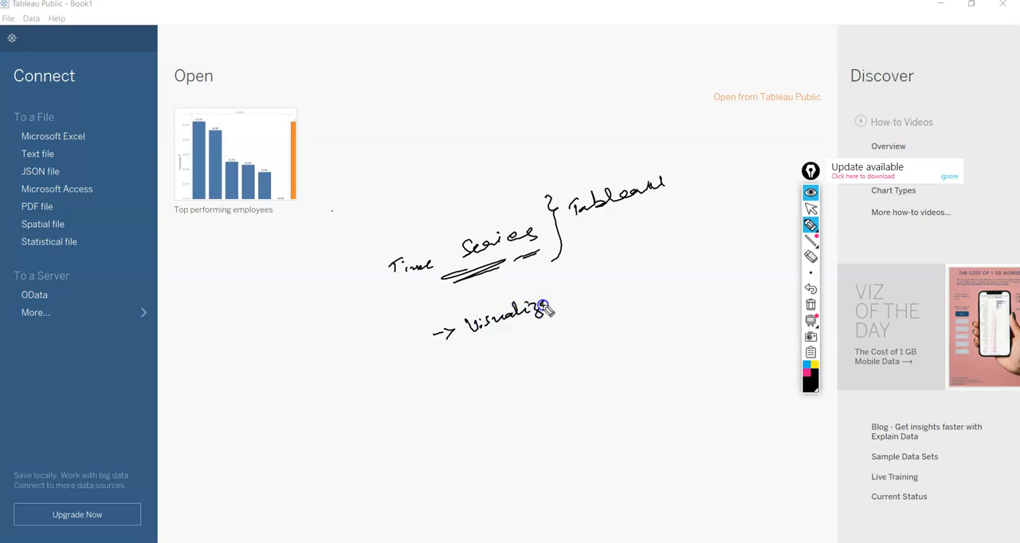
click(620, 280)
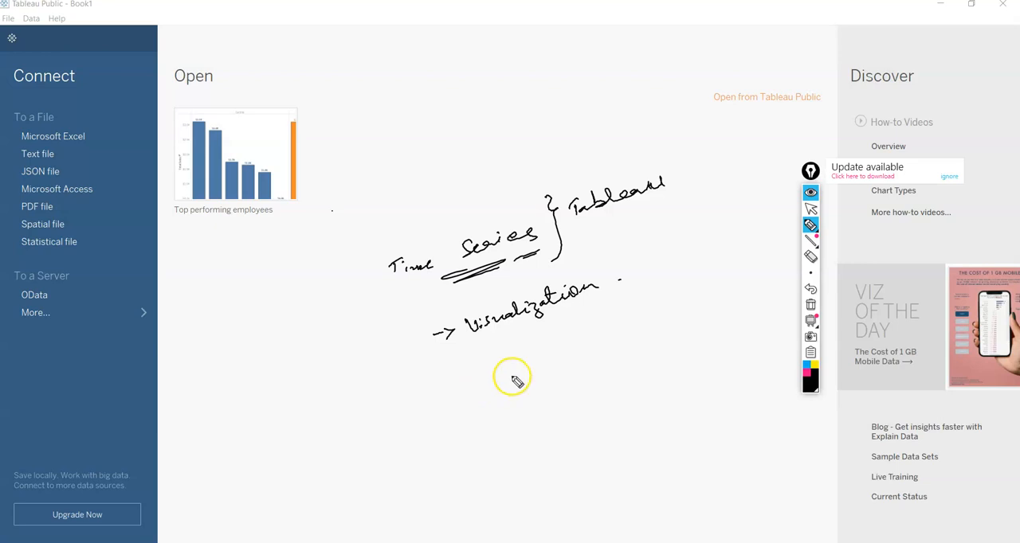
Step: Handwrite "Stock market" and "Sales" below the visualization note and draw an arrow above "Series"
drag(497, 388, 500, 386)
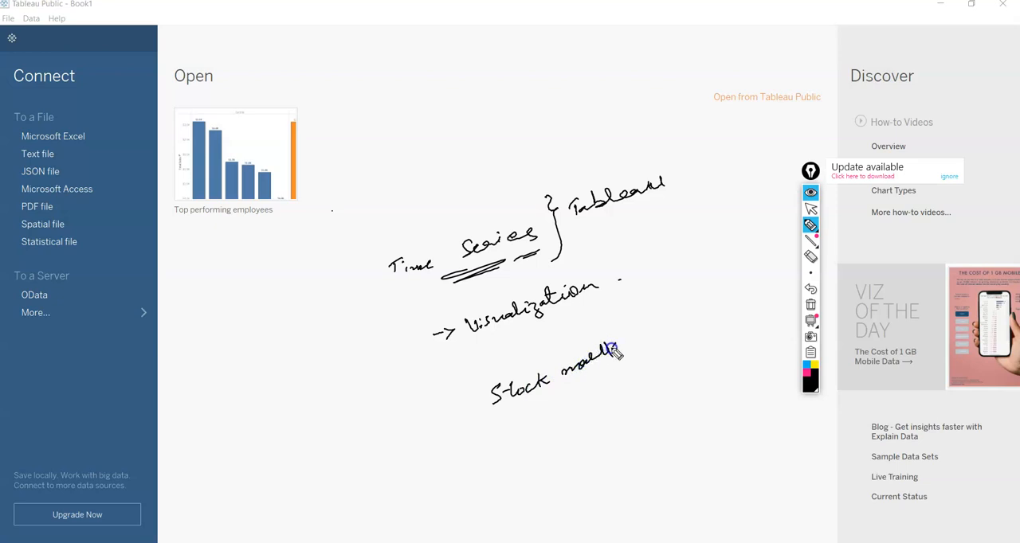
drag(471, 399, 481, 398)
drag(496, 448, 508, 439)
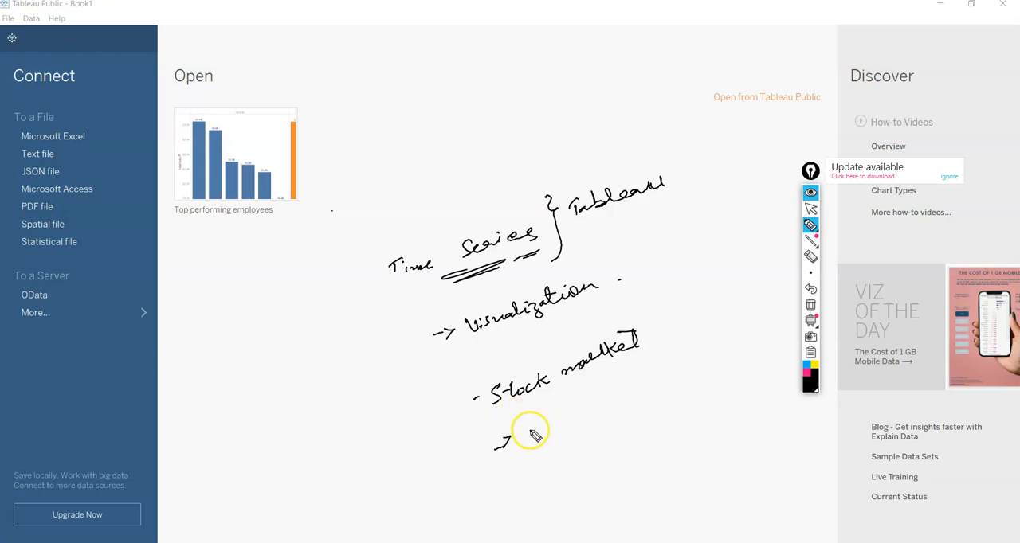
drag(546, 425, 539, 441)
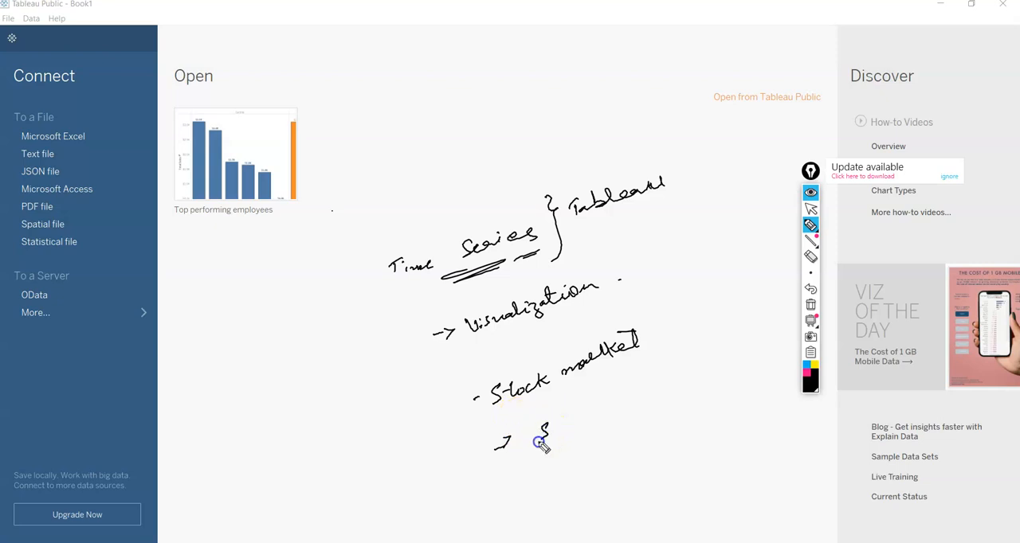
drag(590, 417, 582, 429)
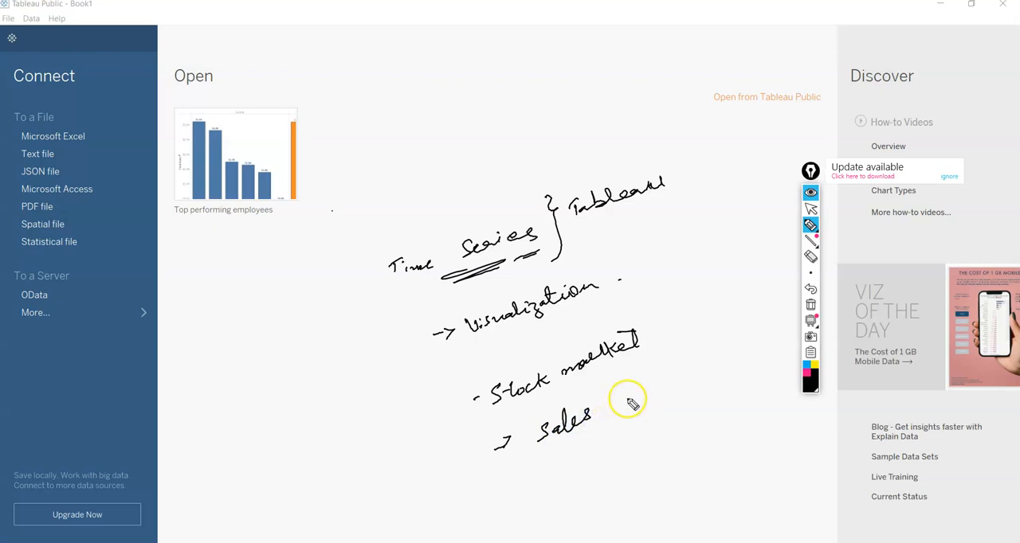
drag(498, 212, 514, 201)
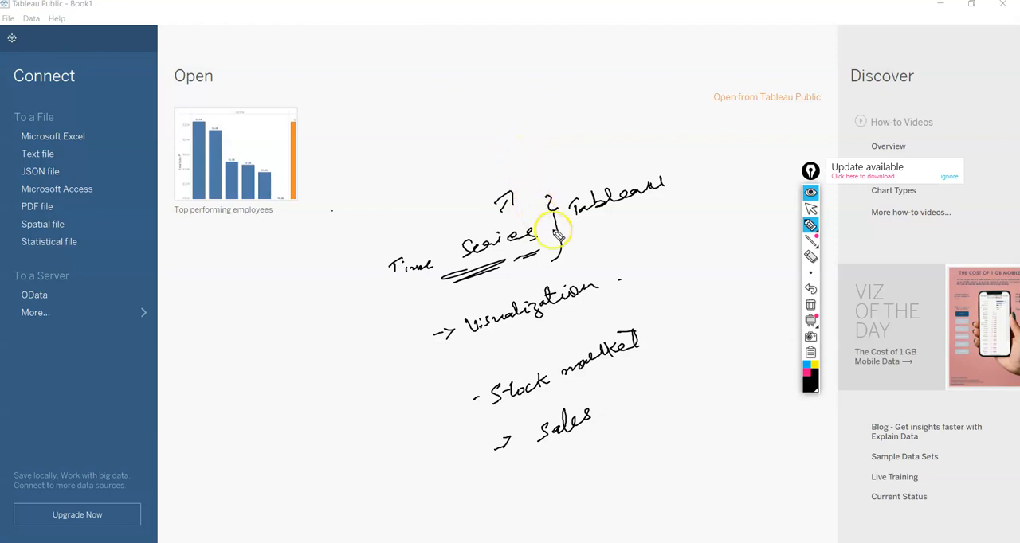
Step: Clear all handwritten annotations from the screen and close Epic Pen
click(811, 304)
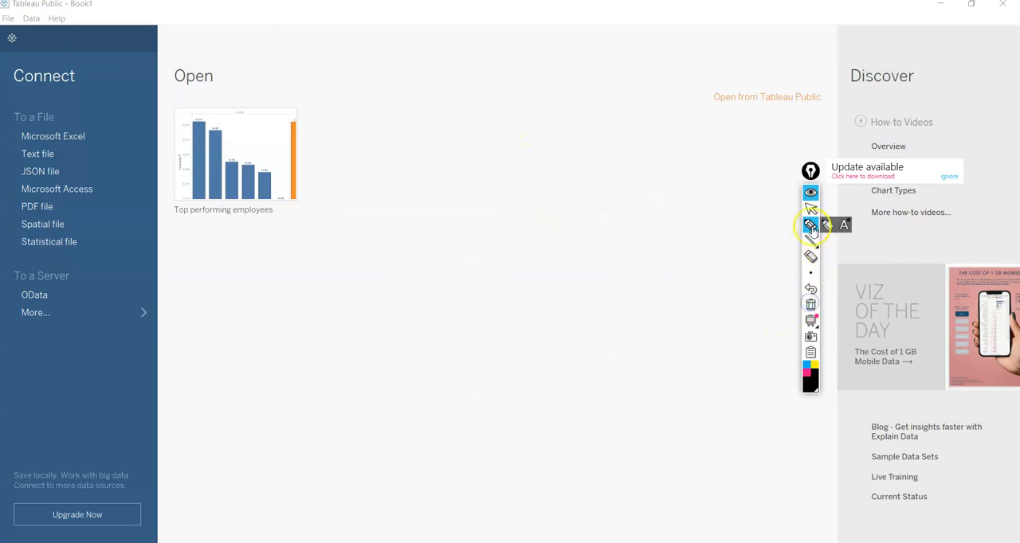
click(812, 208)
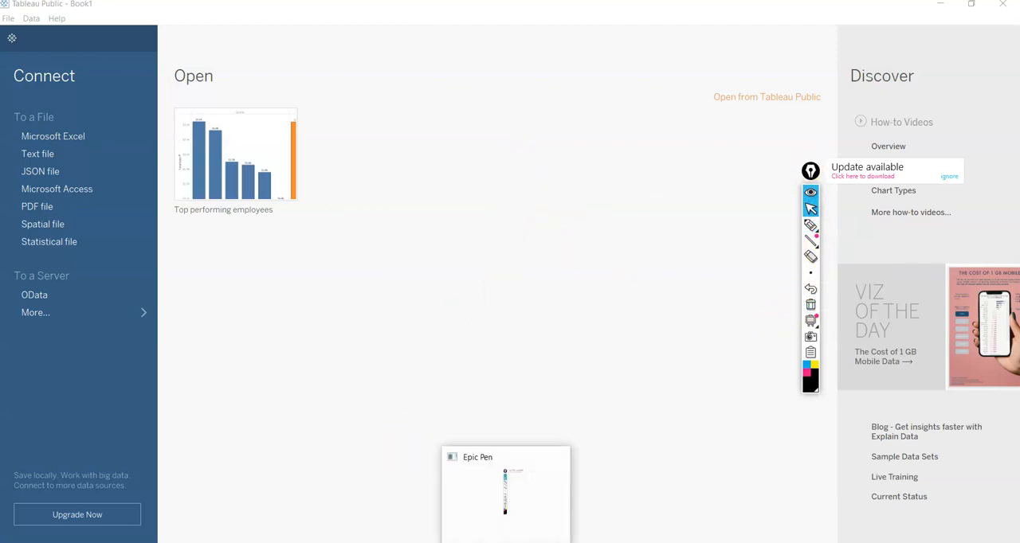
mouse_move(506, 542)
click(558, 457)
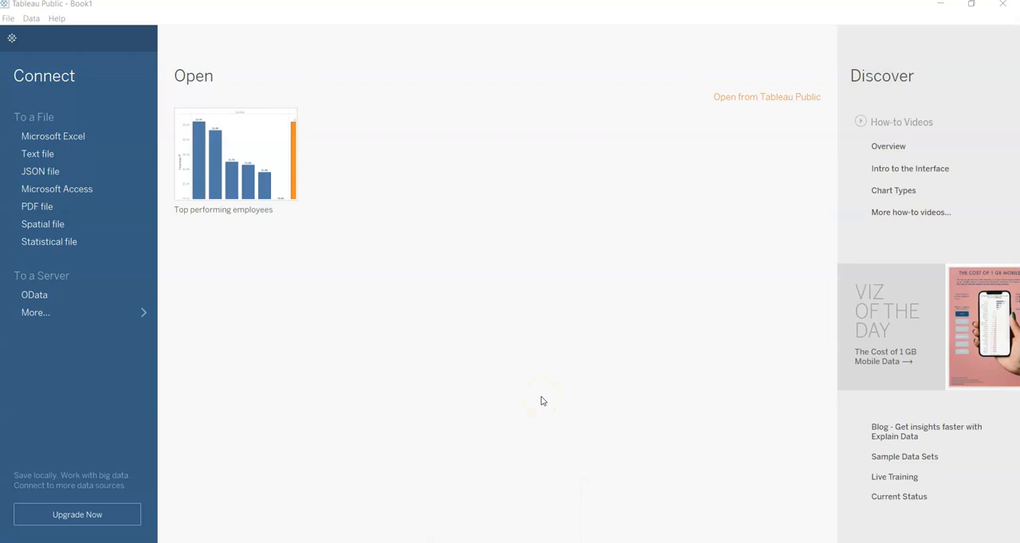
Step: Connect to the Excel file Global Superstore.xls and add its Orders sheet to the data source
click(64, 136)
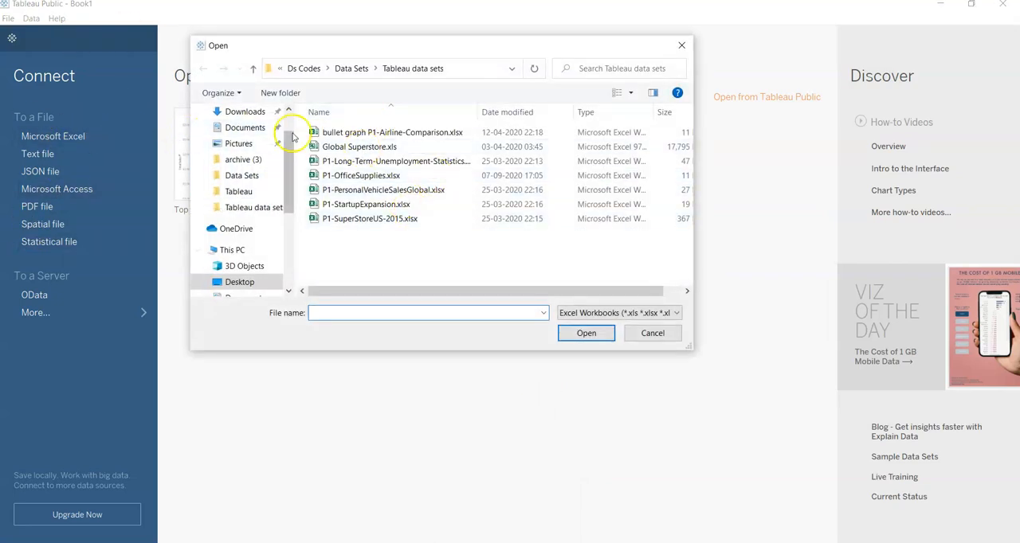
click(348, 149)
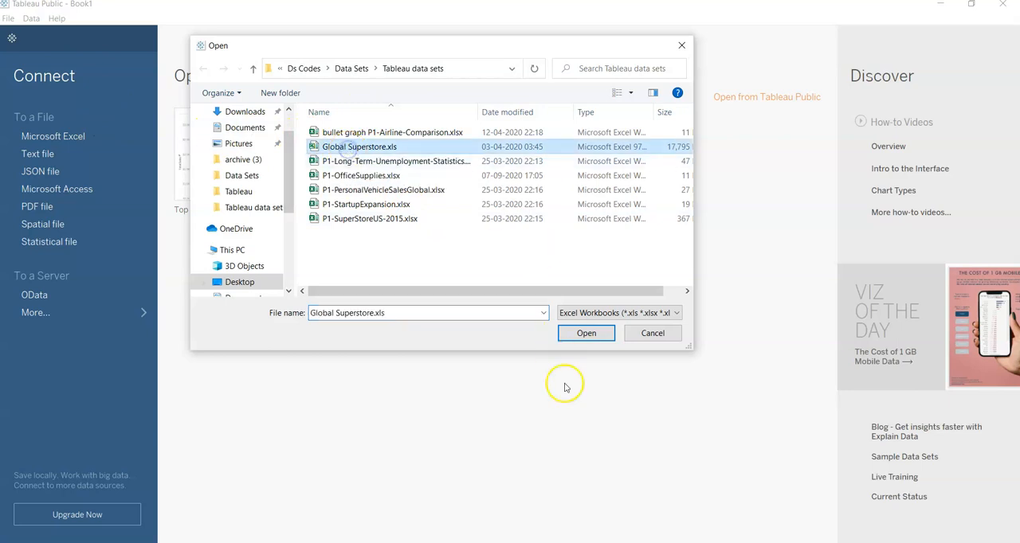
click(587, 333)
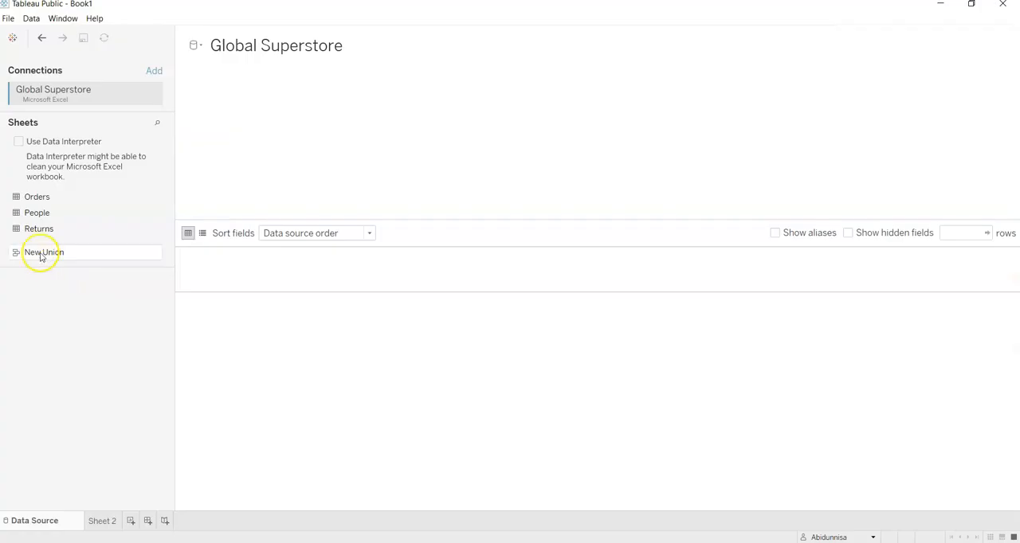
drag(64, 197, 267, 145)
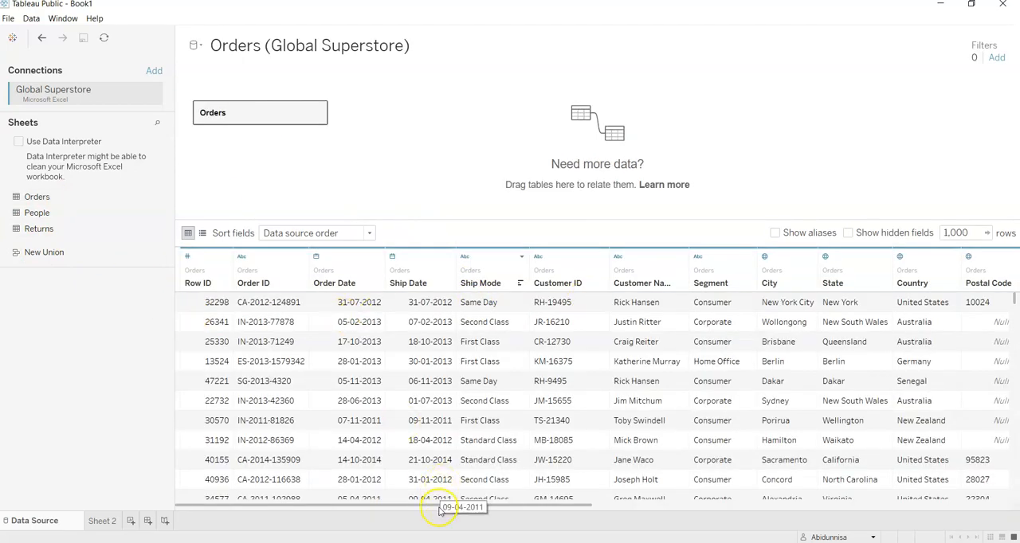
drag(439, 504, 392, 492)
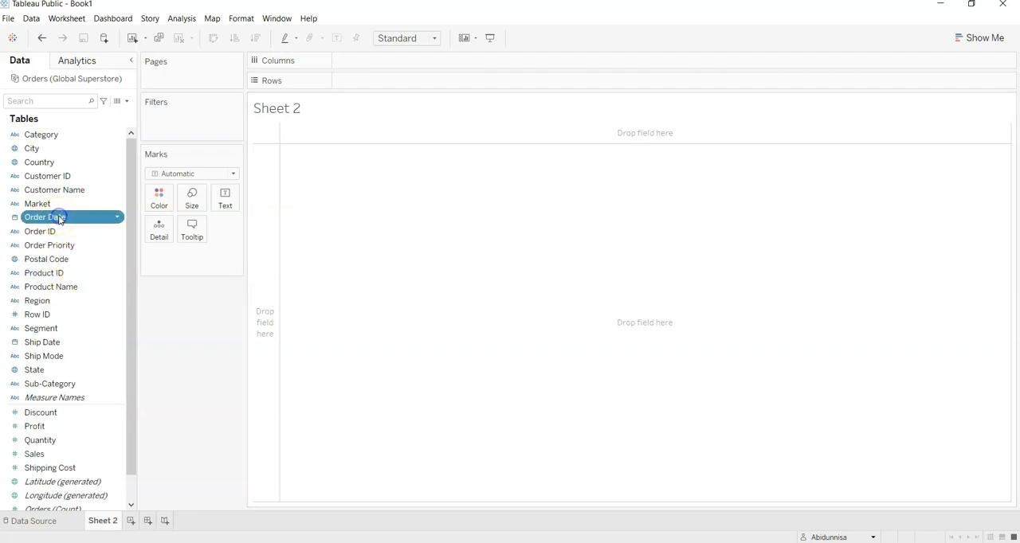
Step: On Sheet 2, build a line chart with the year of Order Date in Columns and summed Sales in Rows
double_click(59, 220)
double_click(52, 456)
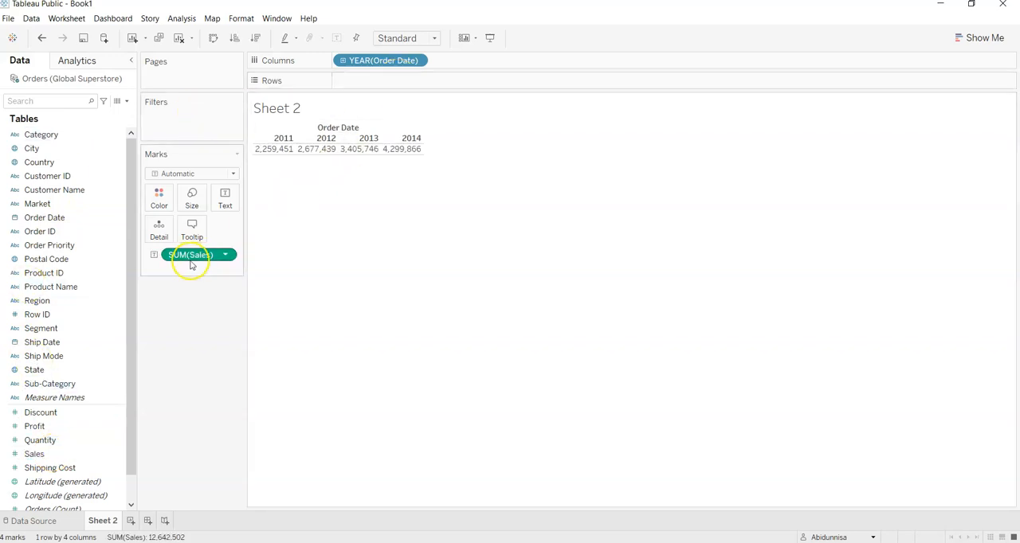
drag(190, 260, 386, 85)
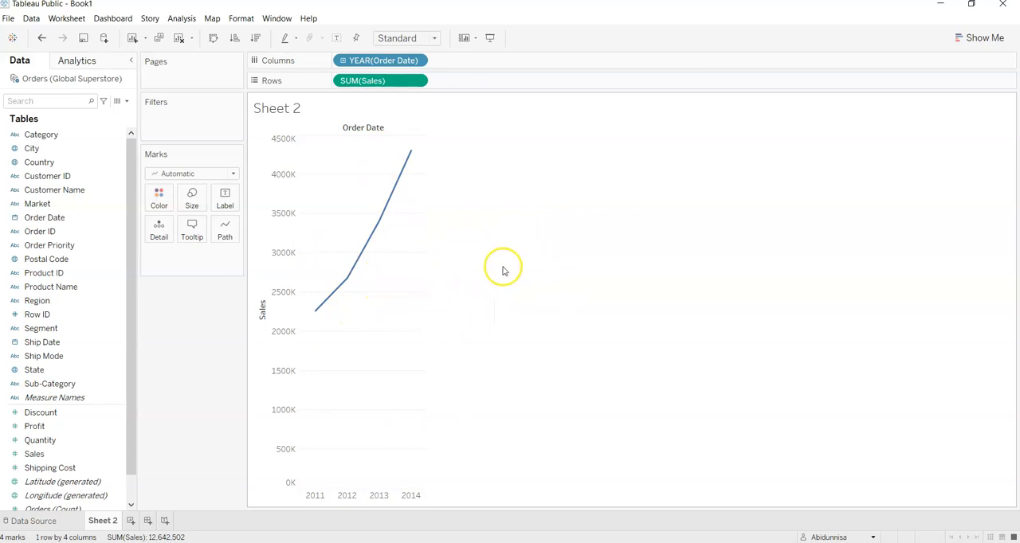
Step: Drill the Order Date hierarchy in Columns down to quarter and month level
click(344, 62)
click(343, 61)
click(344, 61)
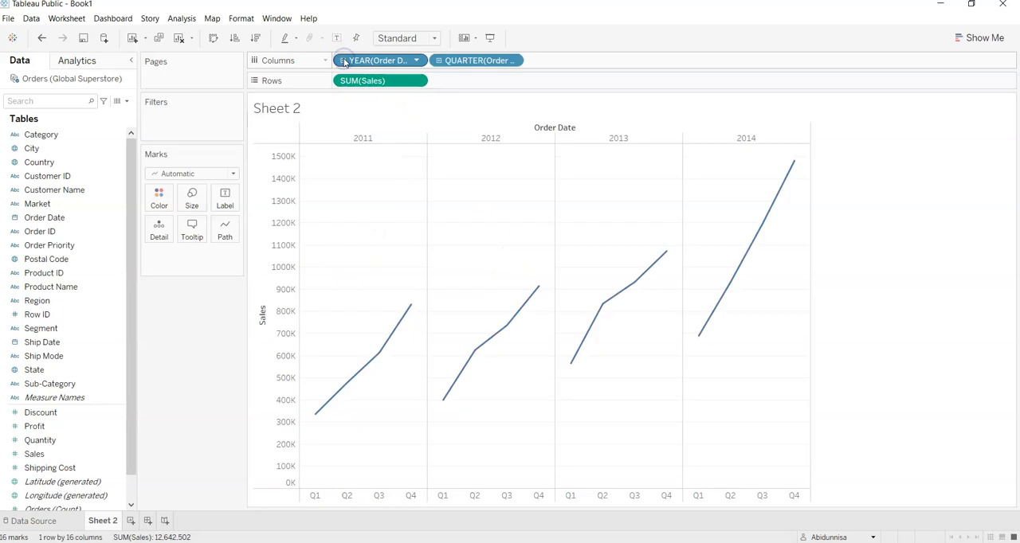
click(438, 61)
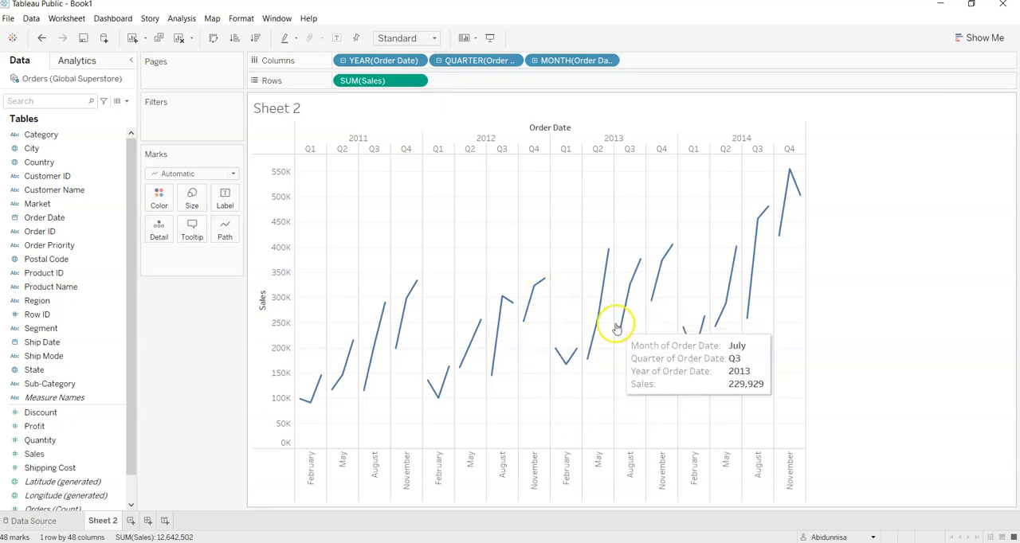
mouse_move(699, 326)
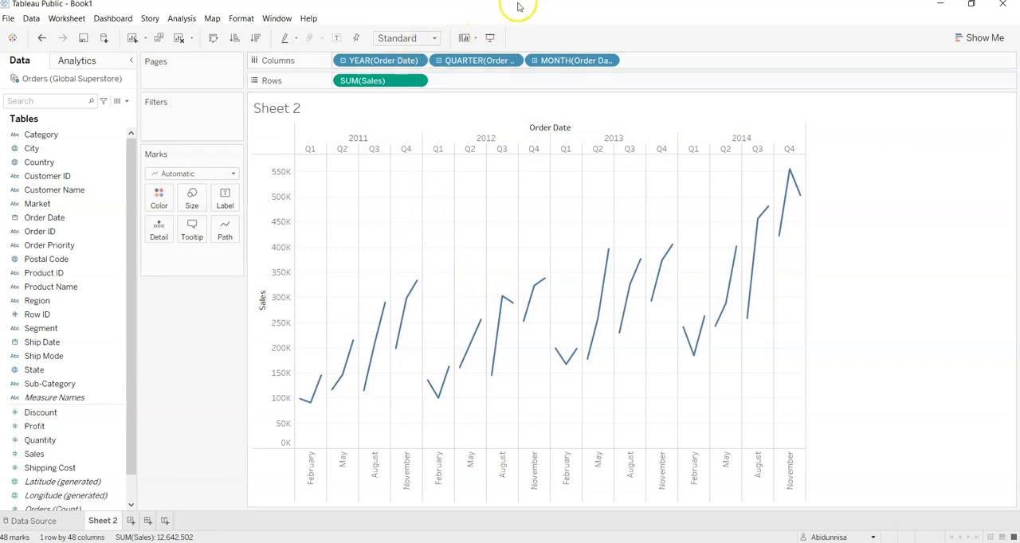
Step: Remove the month and quarter levels from Columns and convert Order Date to a continuous year
drag(562, 61, 223, 341)
drag(477, 60, 195, 341)
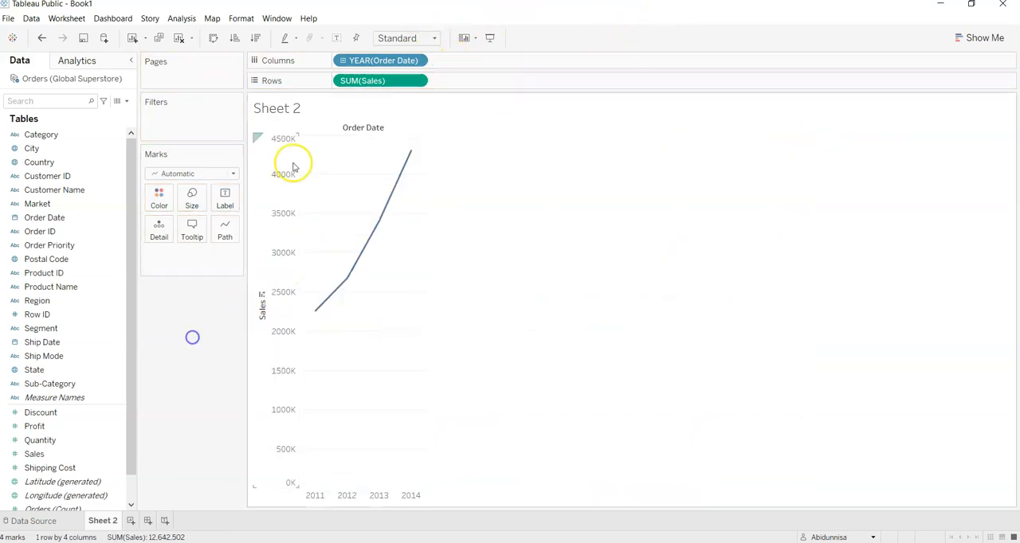
click(416, 61)
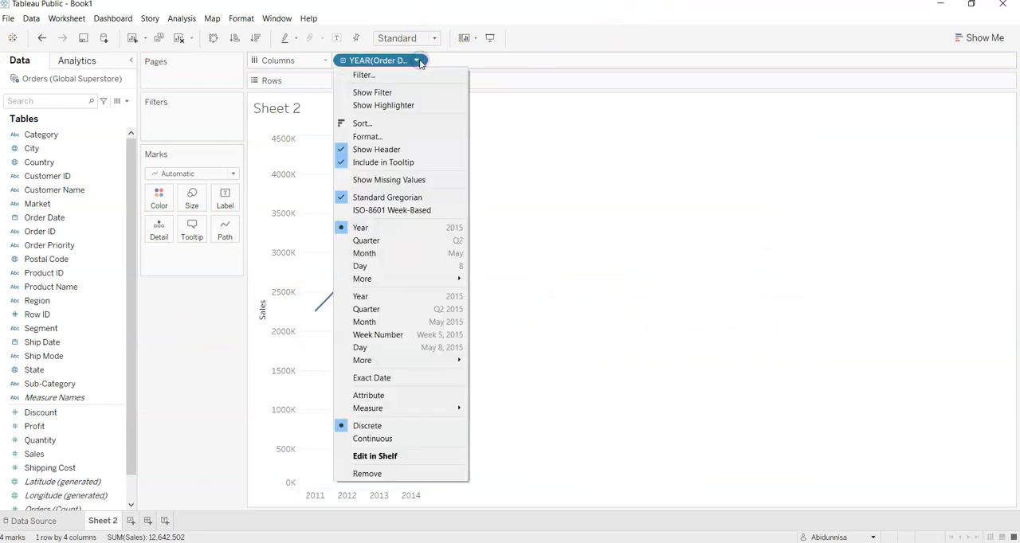
click(367, 297)
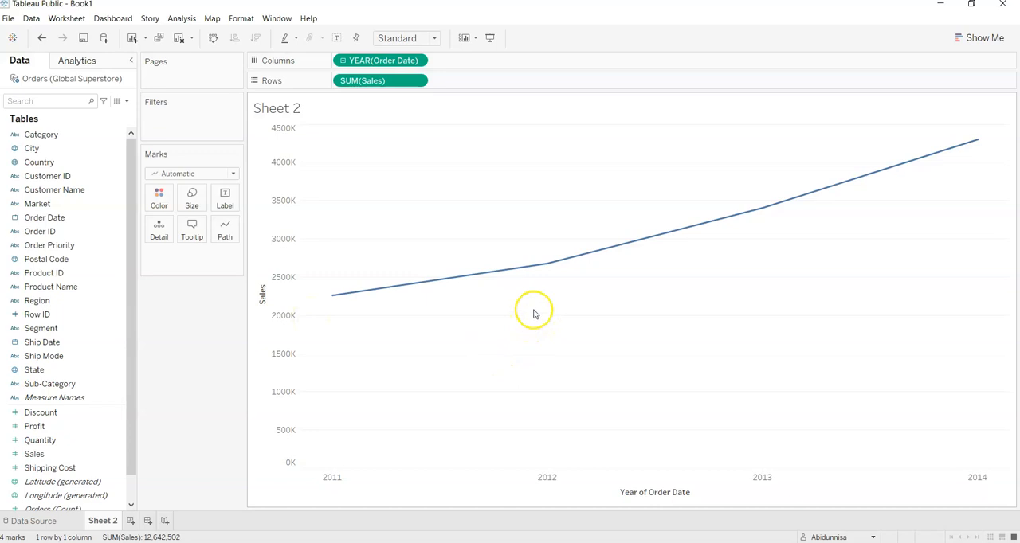
Step: Change the visualization to the discrete lines chart type using Show Me
click(977, 39)
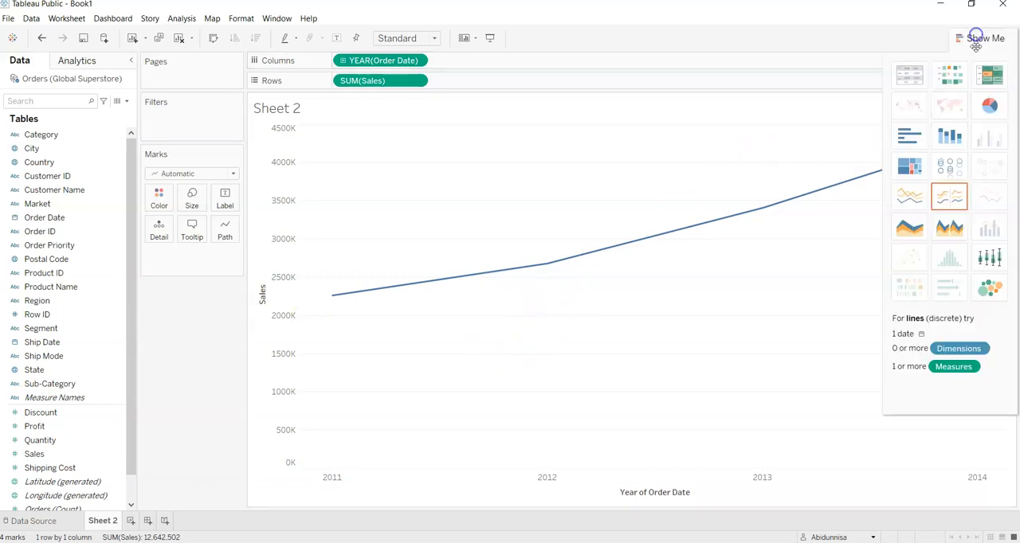
click(956, 199)
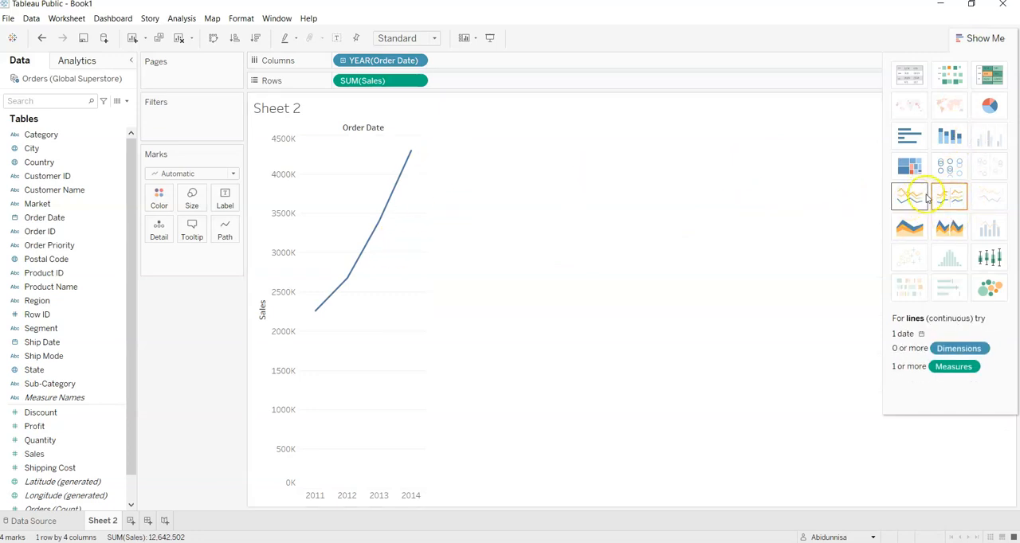
click(966, 39)
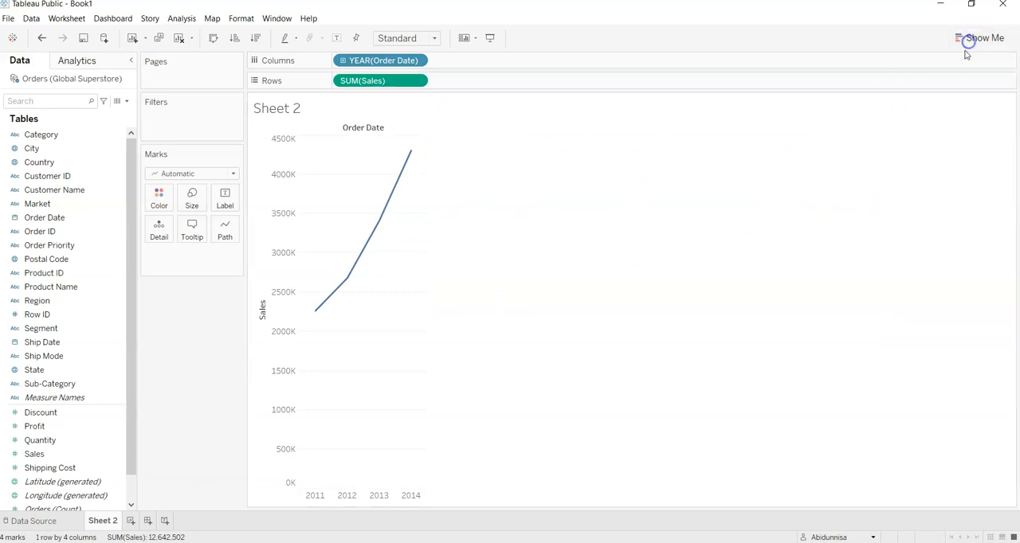
Step: Set the Order Date field in Columns to continuous year
click(416, 82)
click(415, 60)
double_click(410, 60)
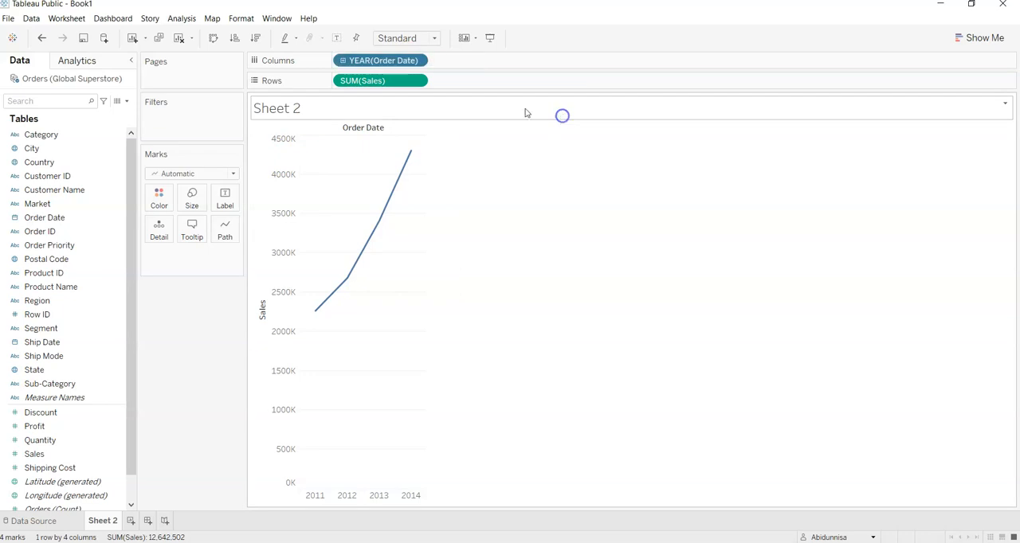
click(415, 61)
click(378, 296)
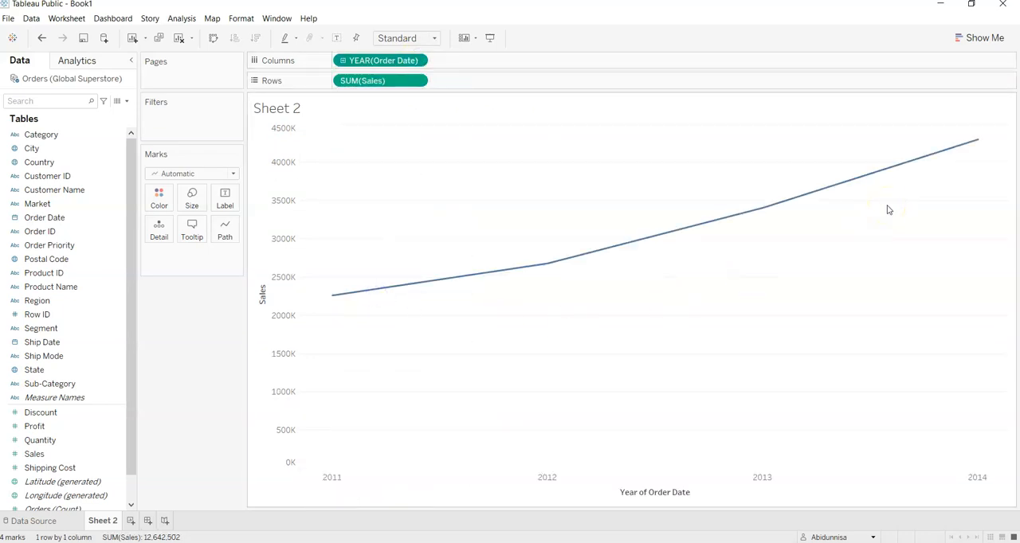
mouse_move(879, 179)
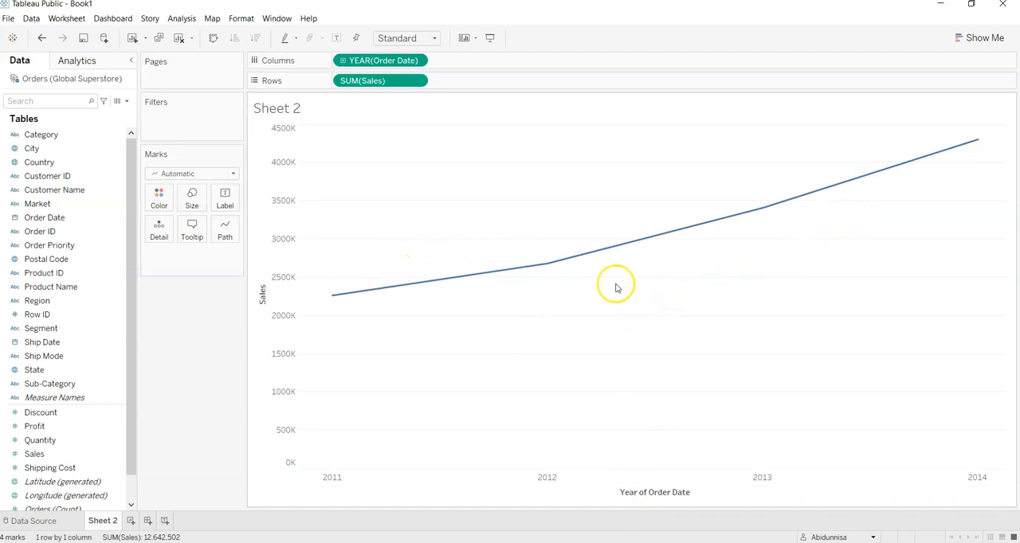
Step: Change the continuous Order Date field from year to month level
click(416, 61)
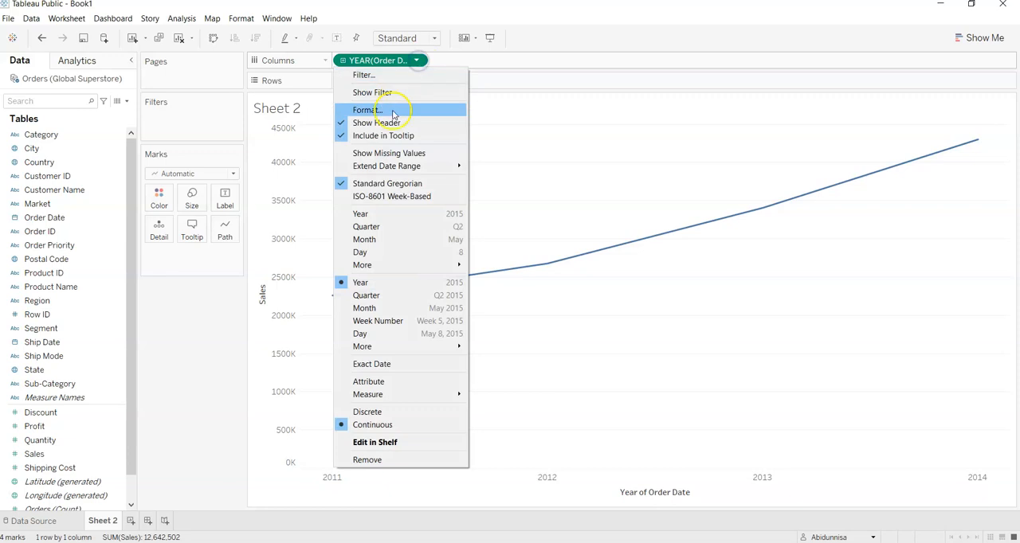
click(364, 309)
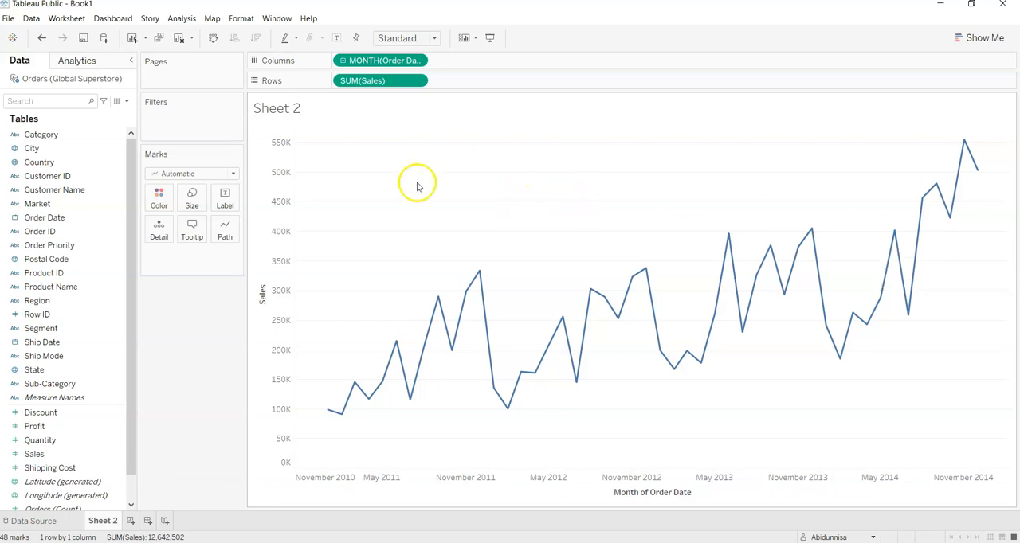
click(226, 238)
click(226, 232)
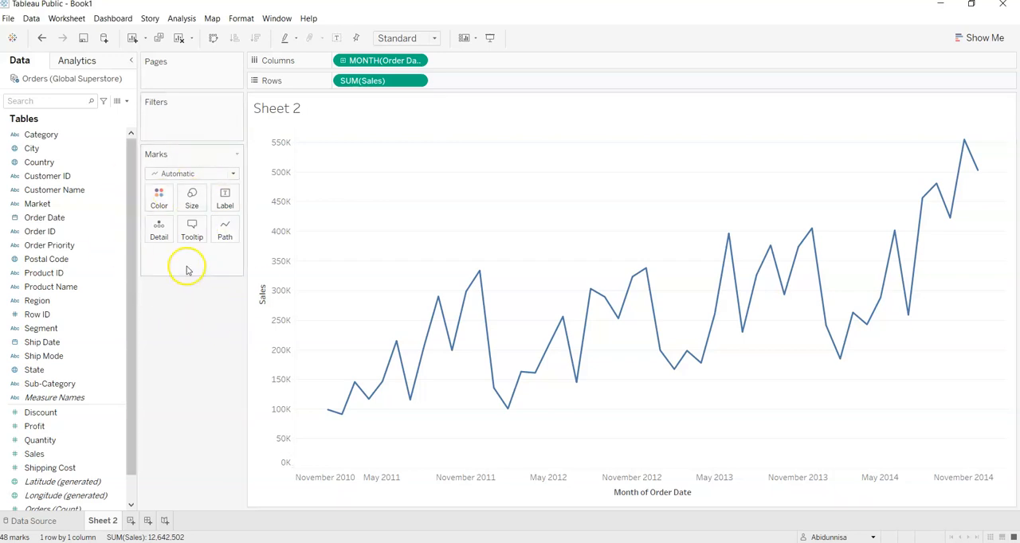
Step: Try the step and jump line types on the monthly sales line and return it to the linear type
click(222, 235)
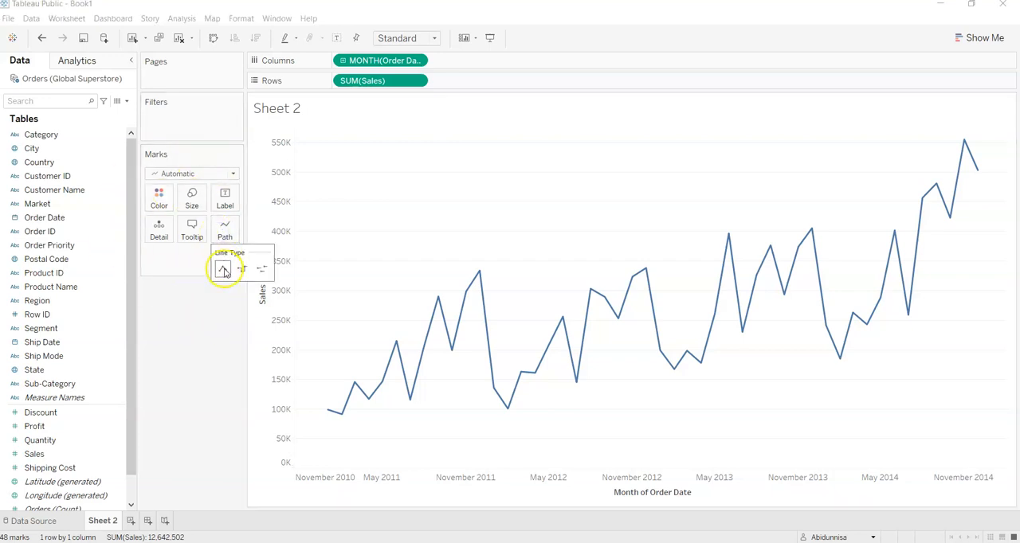
click(240, 270)
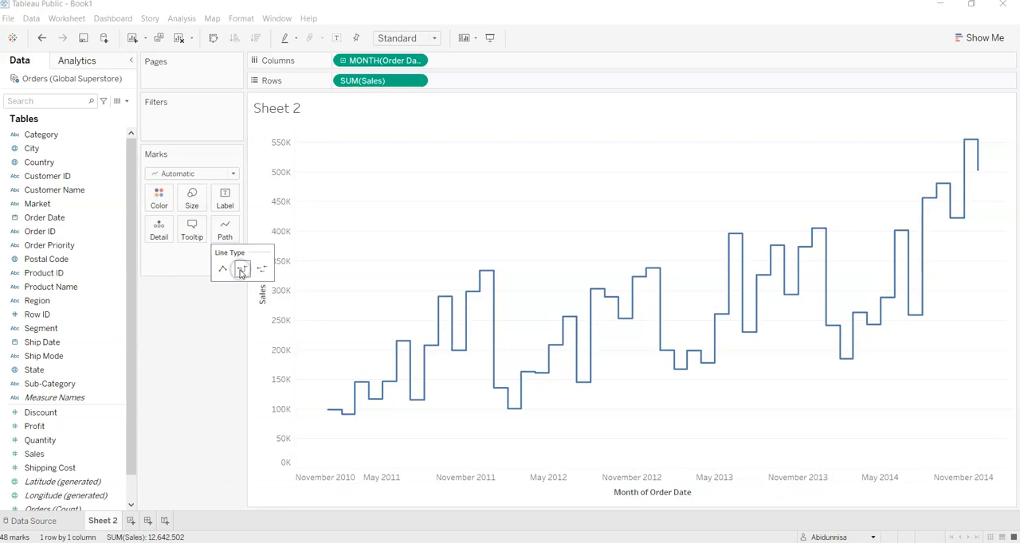
click(261, 269)
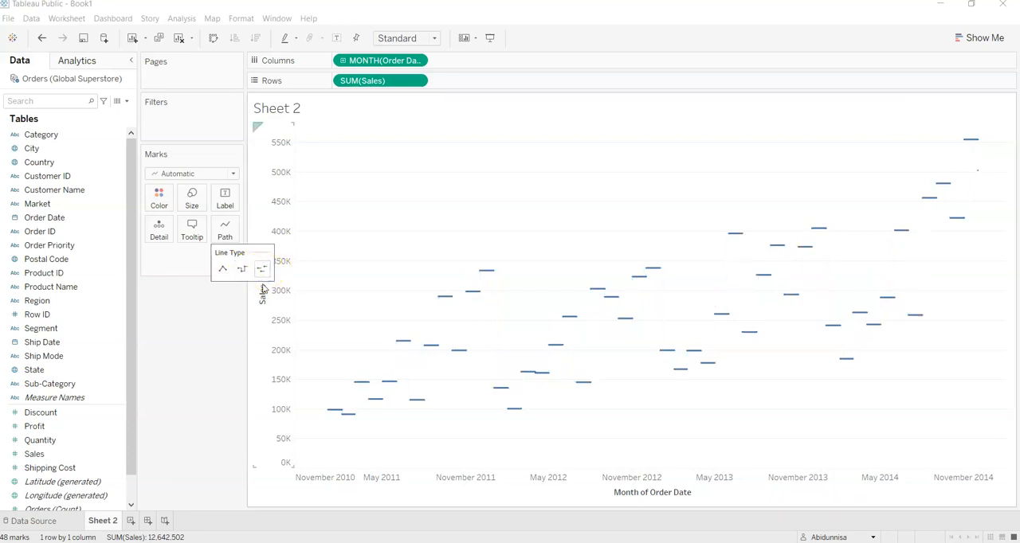
click(241, 269)
click(222, 267)
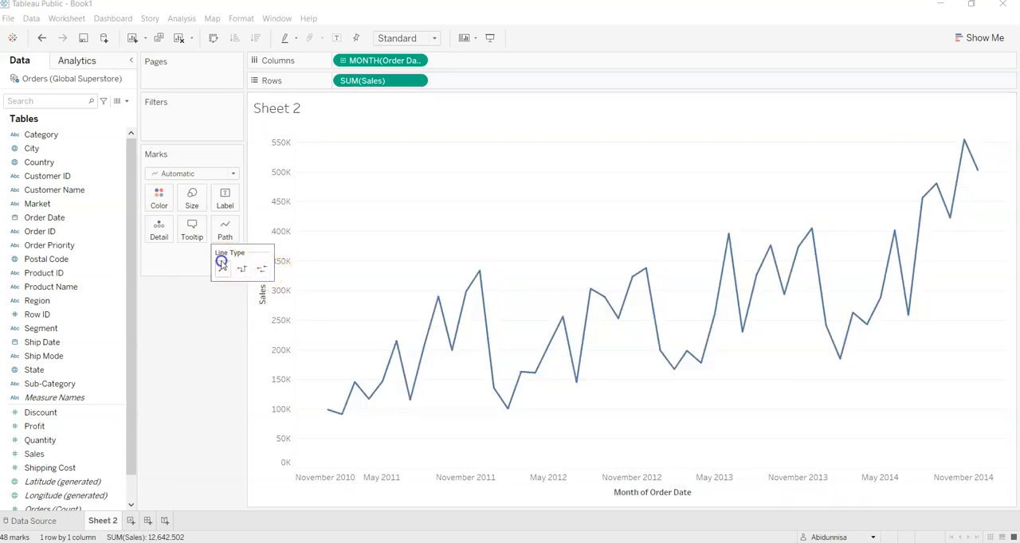
click(226, 269)
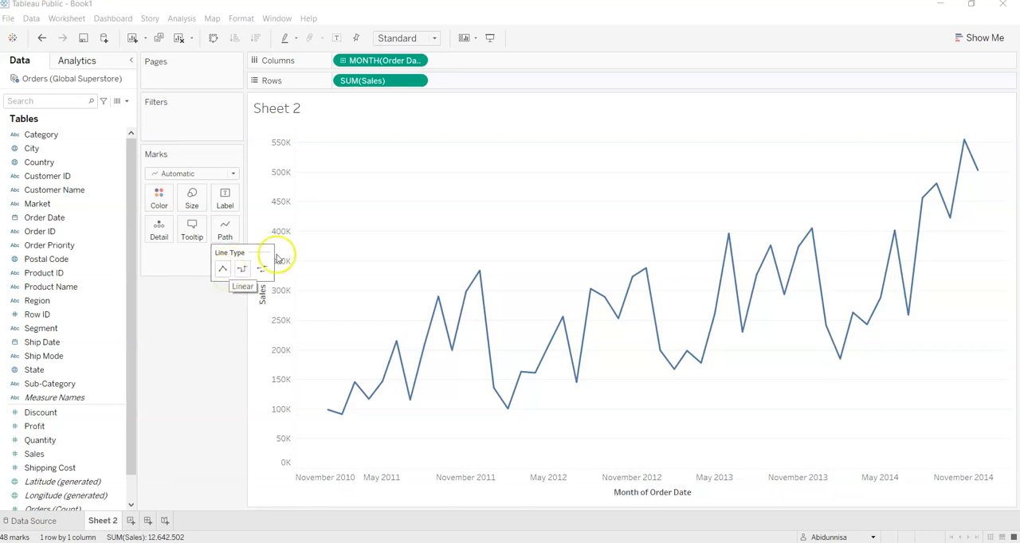
Step: Try the continuous area, stacked bars and horizontal bars chart types for the monthly sales using Show Me
click(980, 37)
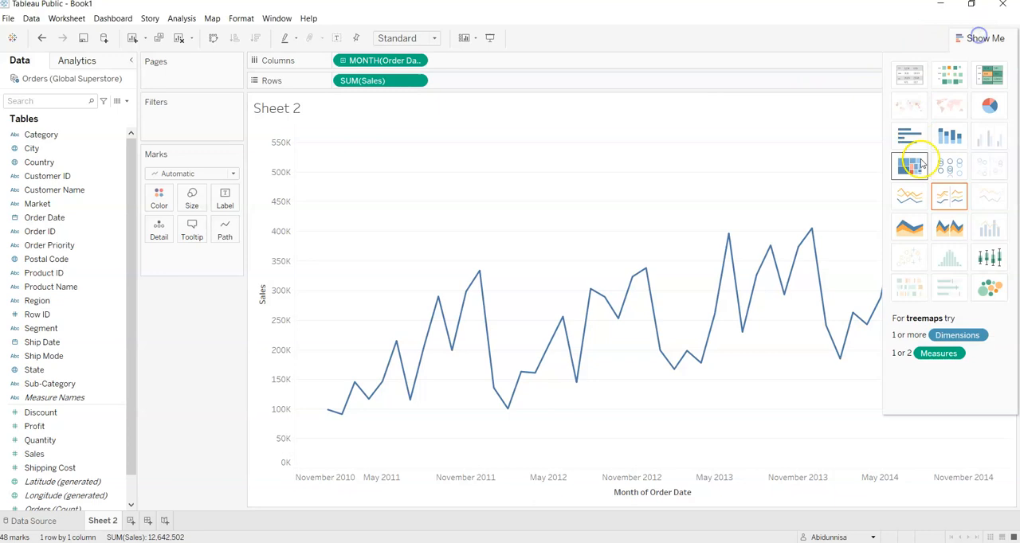
click(910, 228)
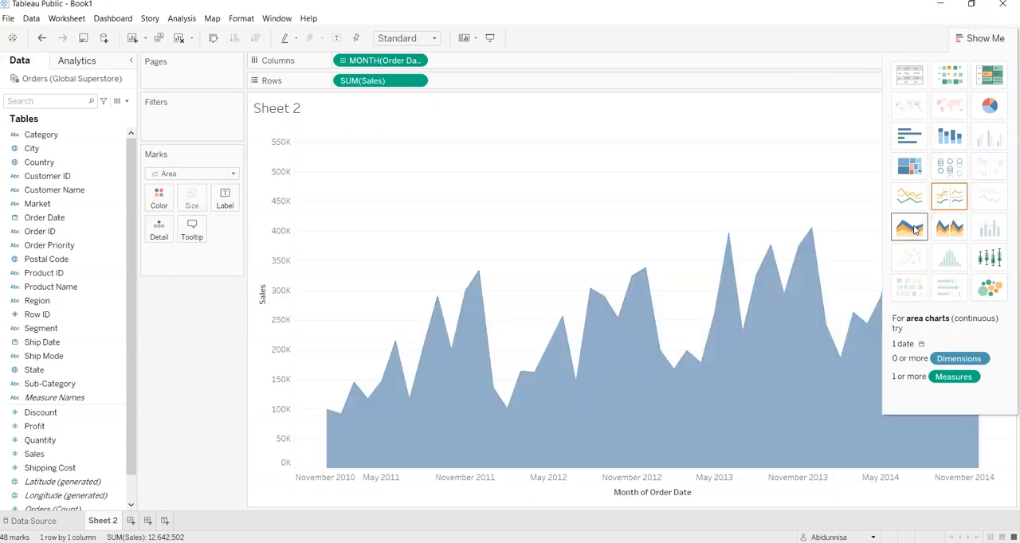
click(948, 144)
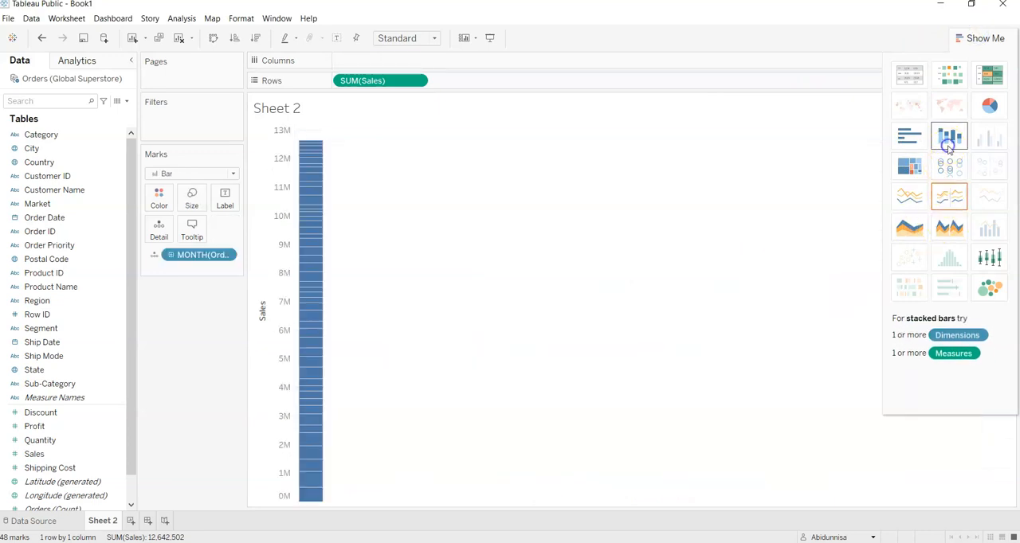
click(909, 144)
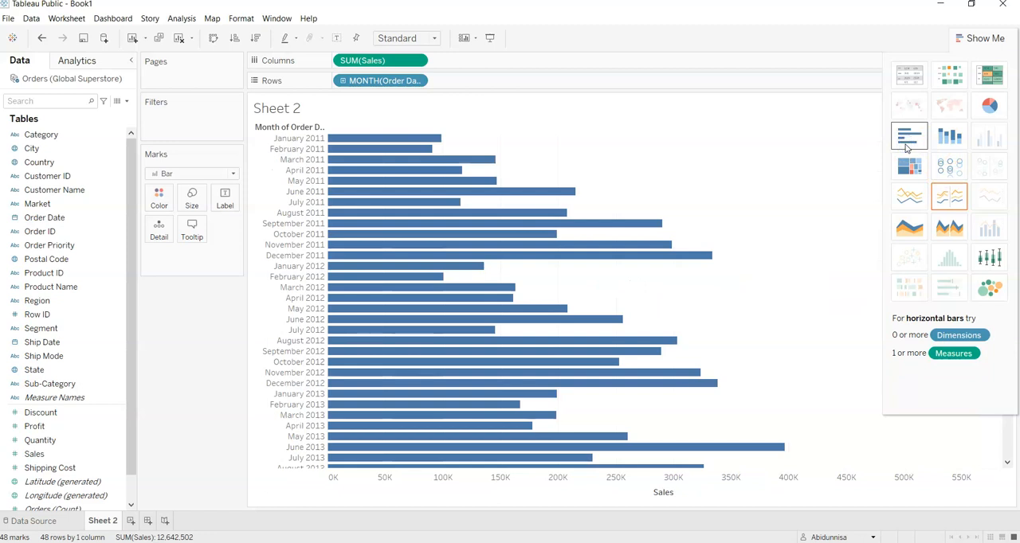
Step: Undo the three chart type changes to restore the monthly sales line chart, and close Show Me
key(ctrl+z)
key(ctrl+z)
key(ctrl+z)
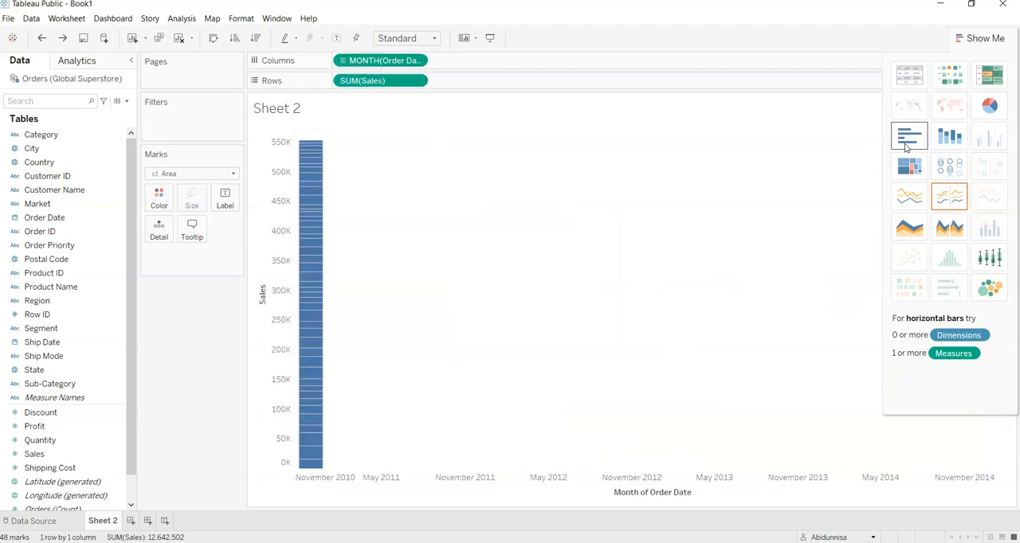
click(968, 36)
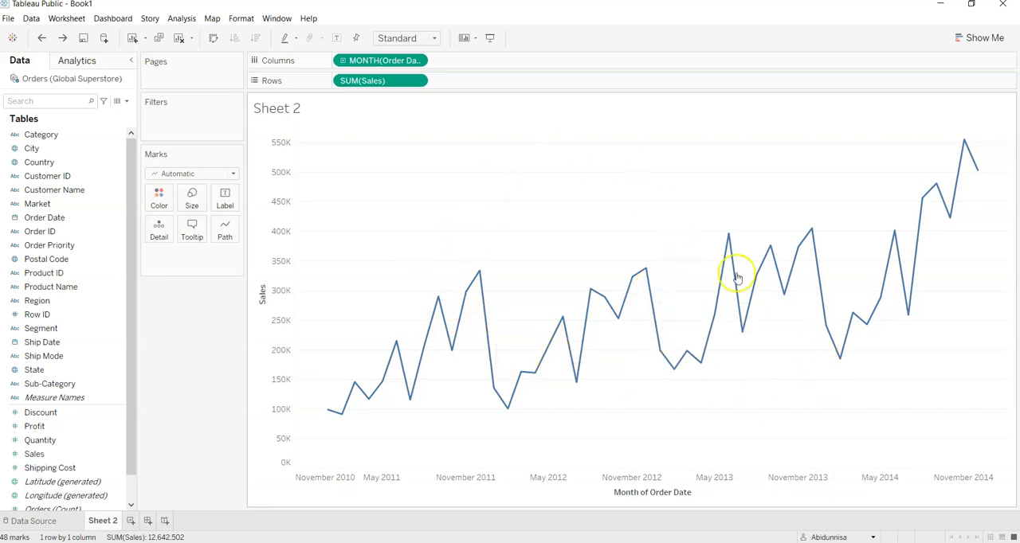
Step: Try splitting the sales line by Segment in Rows and remove the Segment field from the shelf
drag(36, 329, 342, 82)
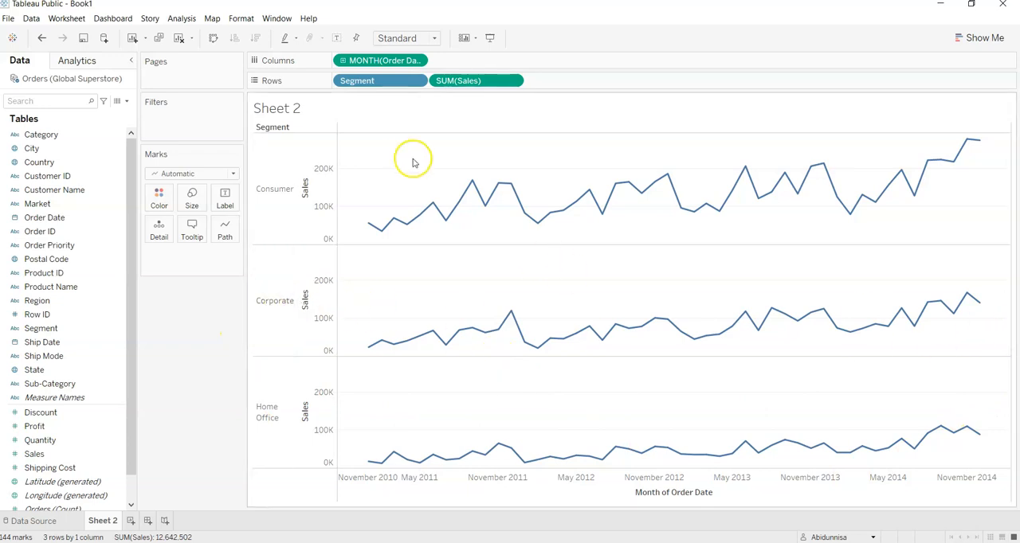
drag(384, 90, 189, 336)
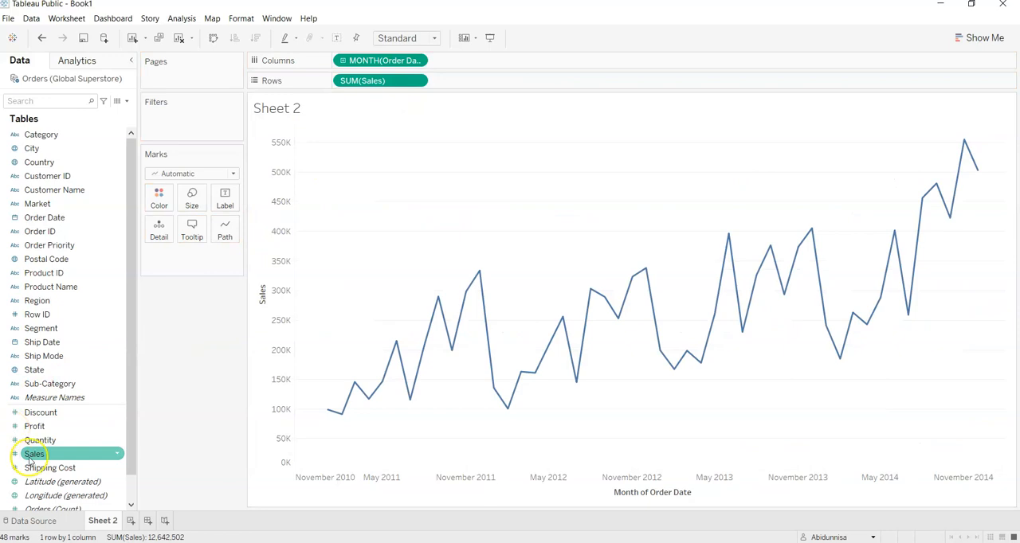
Step: Split the sales line chart by Category, placed before Sales in Rows, and color the lines by Category
click(26, 135)
drag(27, 134, 337, 84)
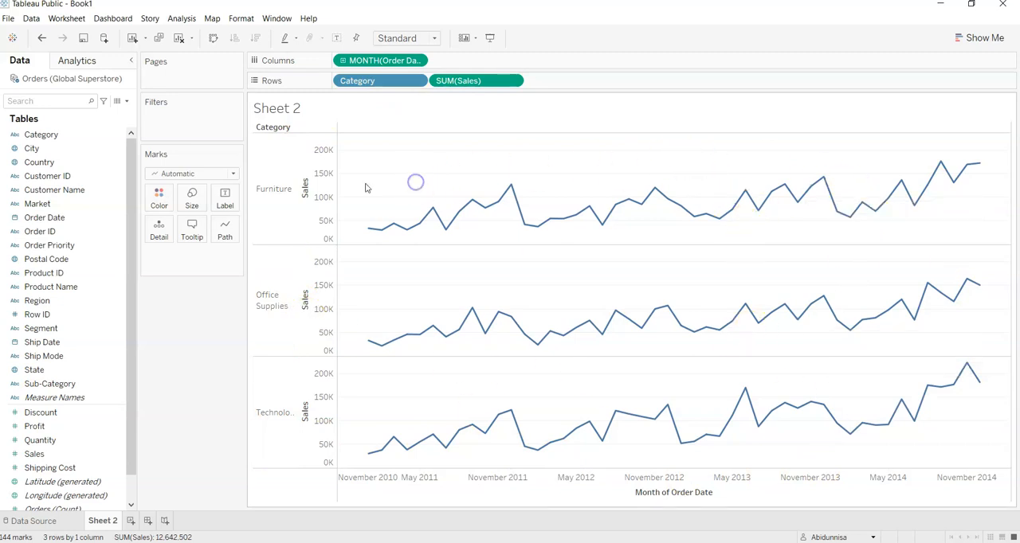
click(382, 81)
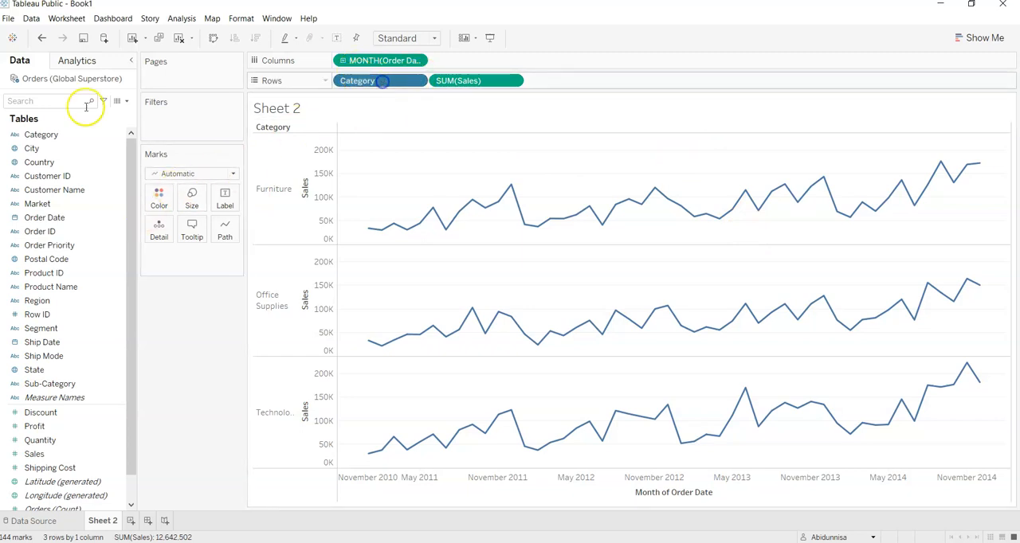
drag(40, 135, 160, 201)
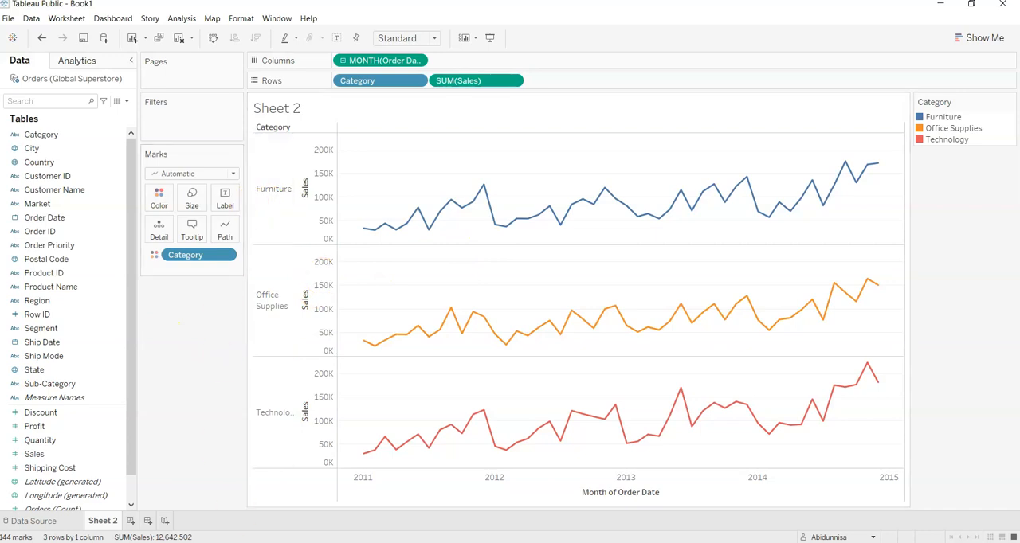
click(474, 542)
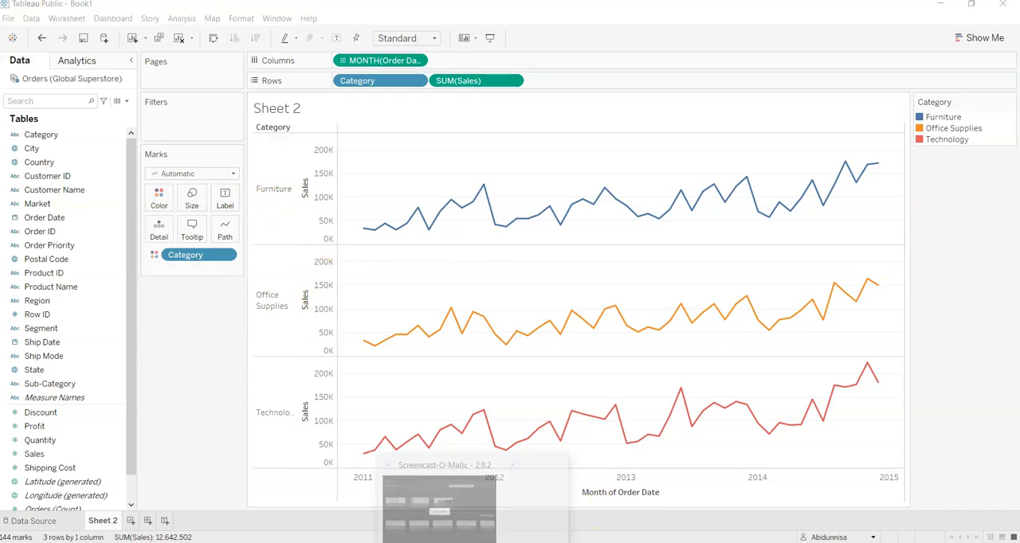
click(540, 465)
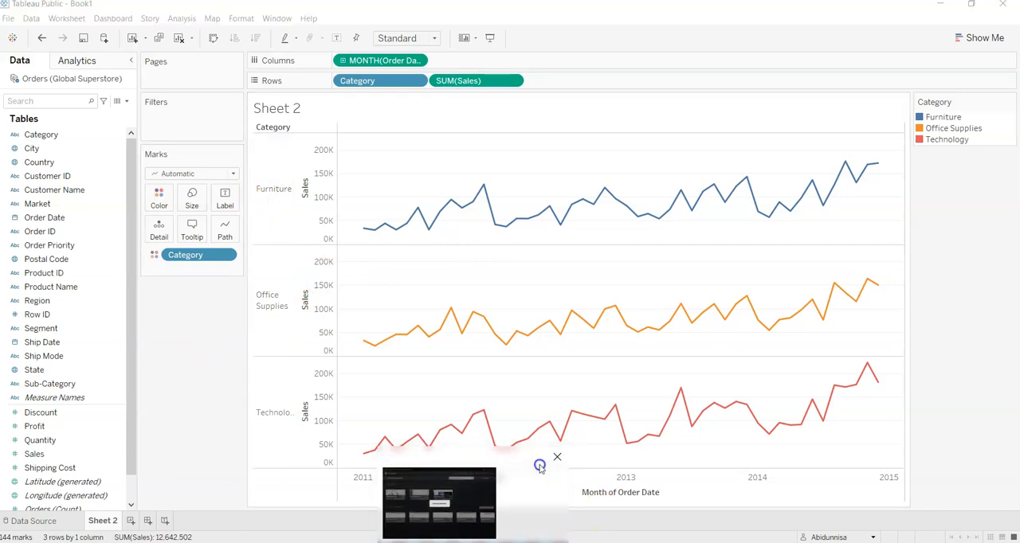